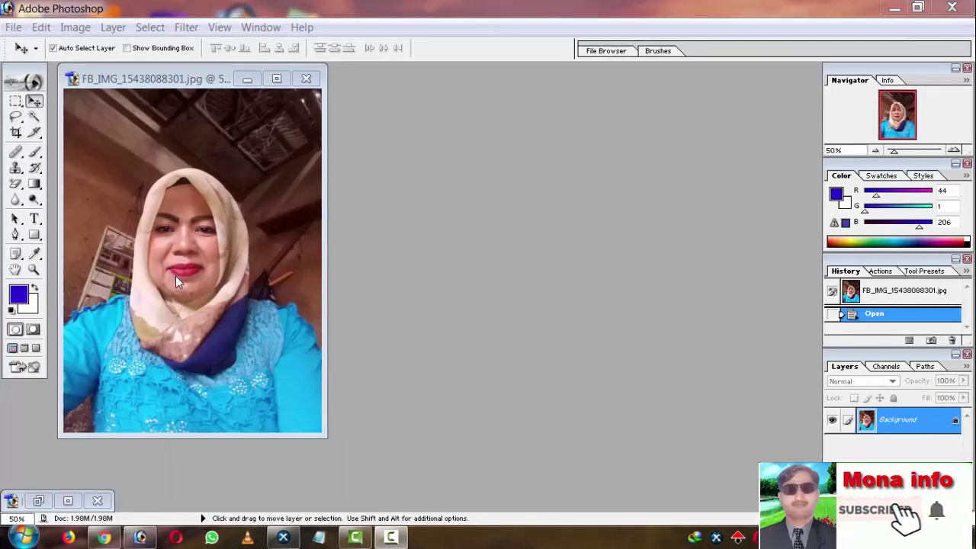
Step: Show the portrait full-screen at 200% on the lower face and dismiss the colour-scheme warning
left_click(177, 277)
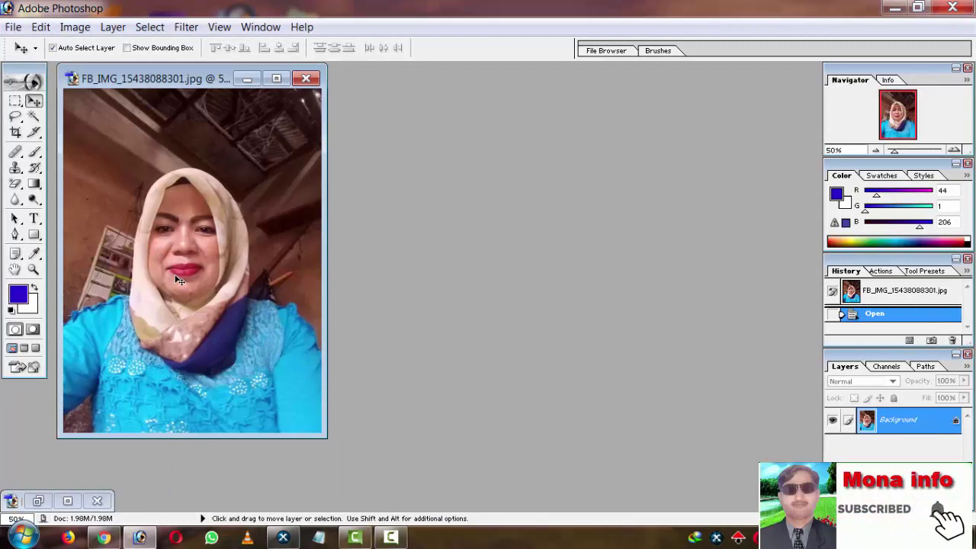
key("f")
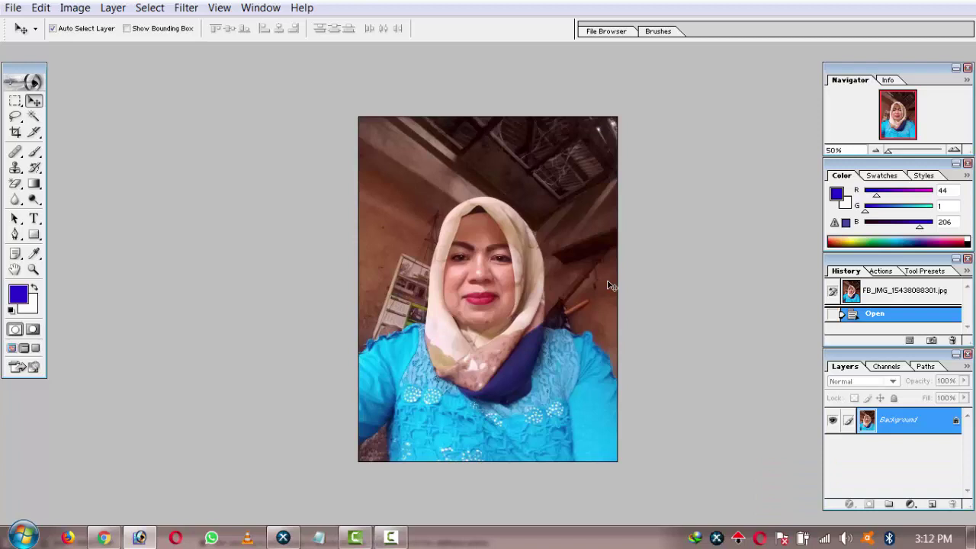
left_click(479, 283)
left_click(491, 347)
left_click(492, 346)
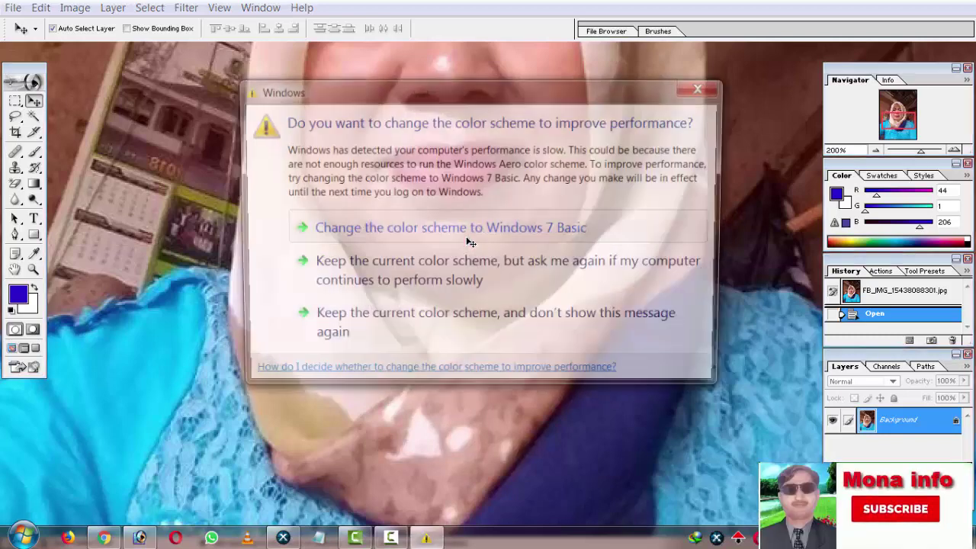
left_click(704, 86)
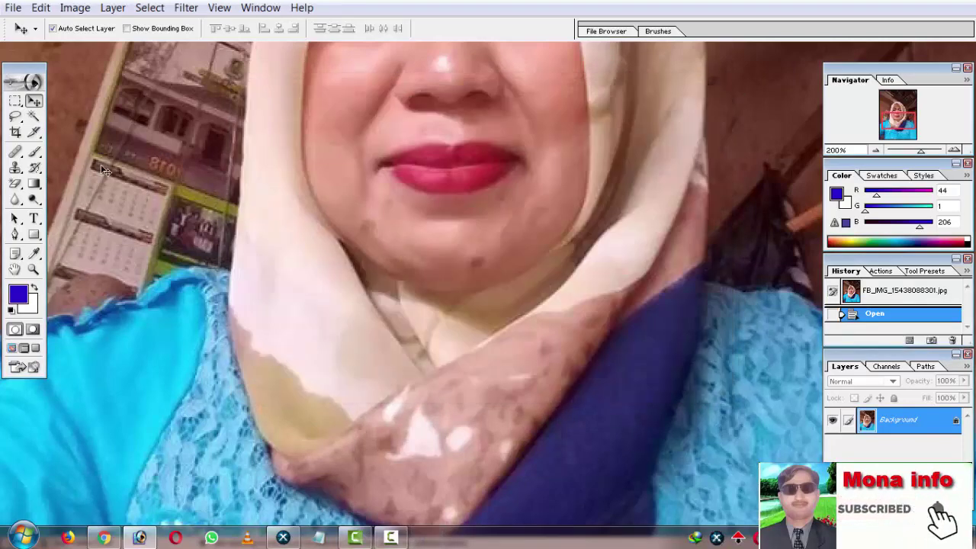
Step: Select the Clone Stamp tool and lower its opacity to 10%
left_click(14, 173)
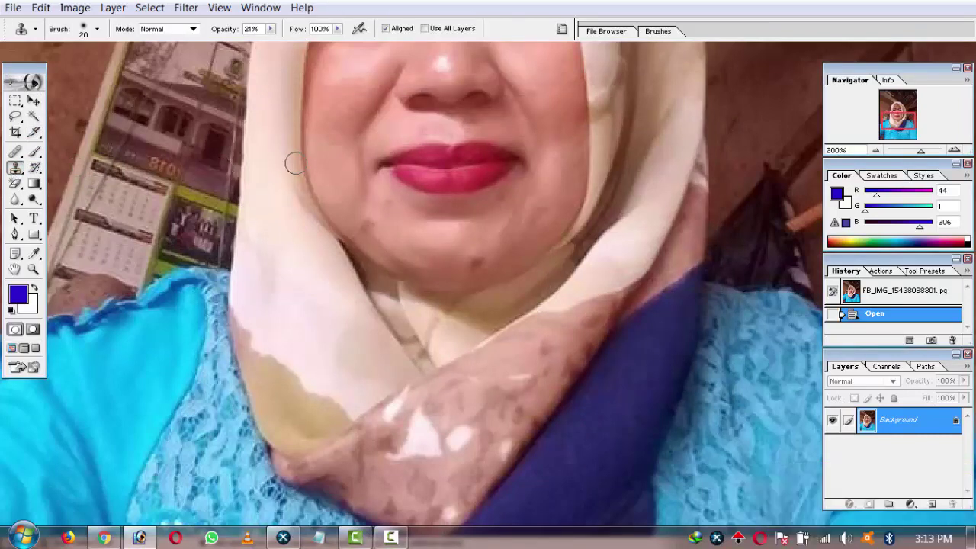
left_click(271, 31)
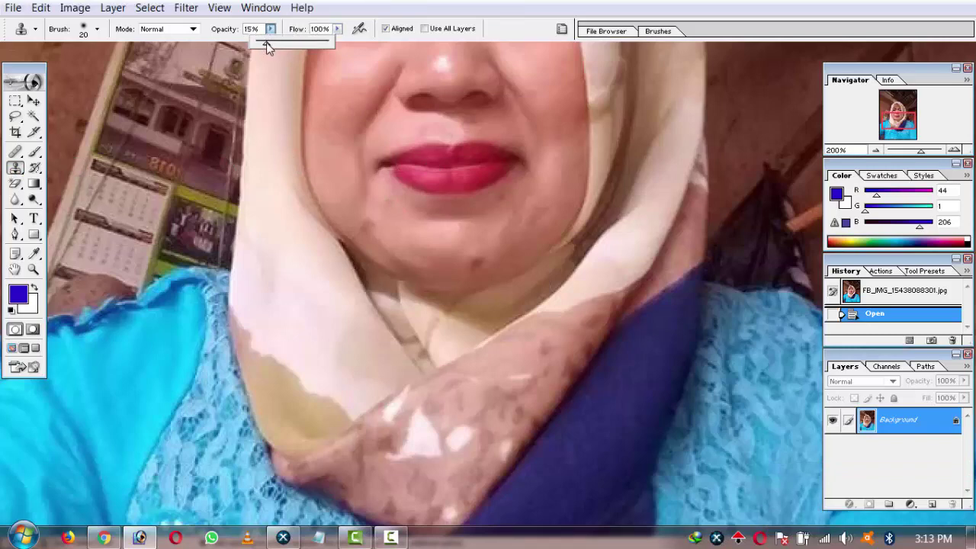
left_click_drag(269, 43, 264, 43)
Step: Set the clone brush size to 20 px
left_click(84, 29)
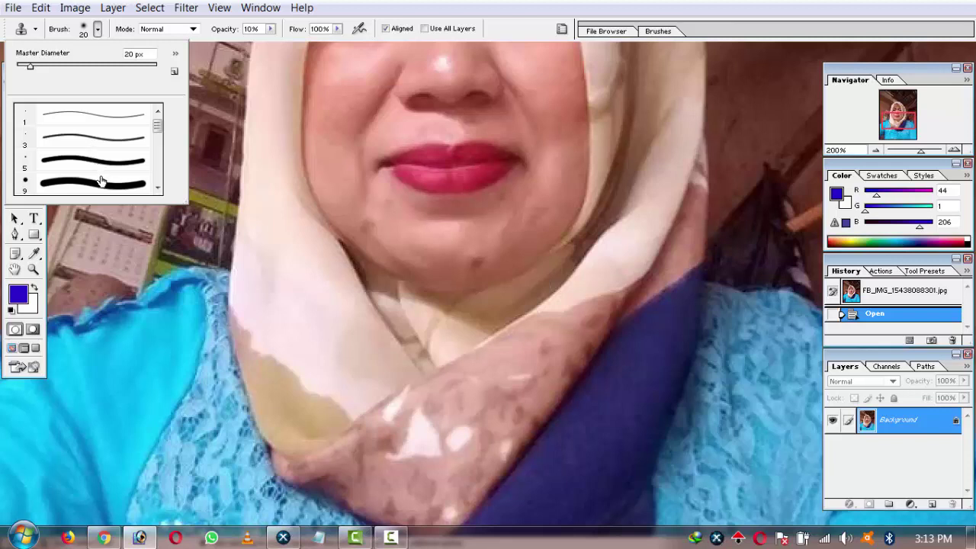
left_click(98, 180)
scroll(100, 181, "down", 1)
scroll(101, 182, "down", 2)
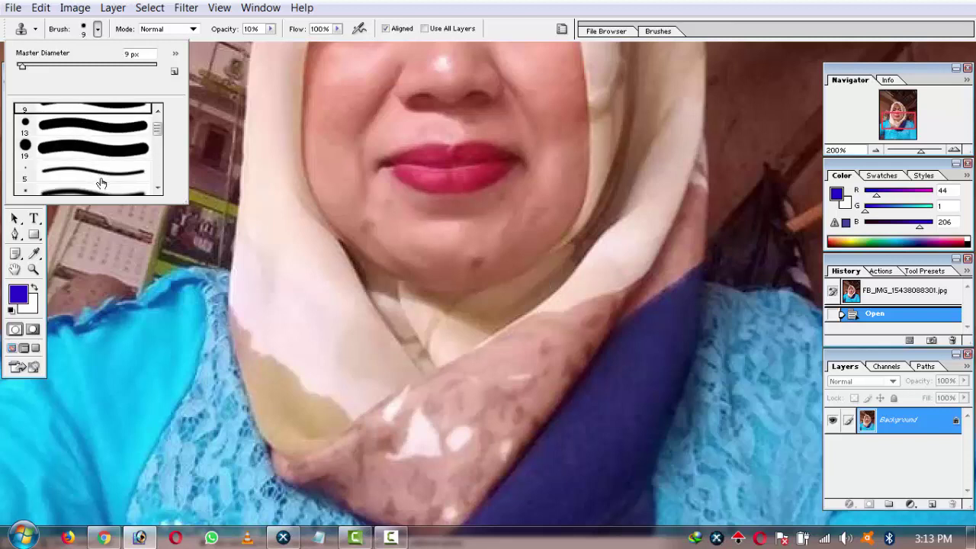
scroll(101, 183, "down", 1)
key("Return")
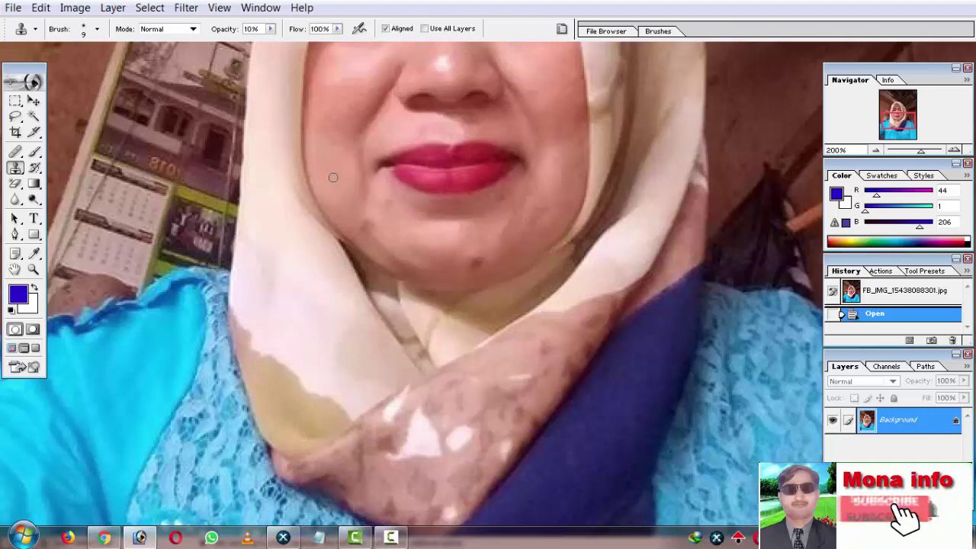
key("bracketright")
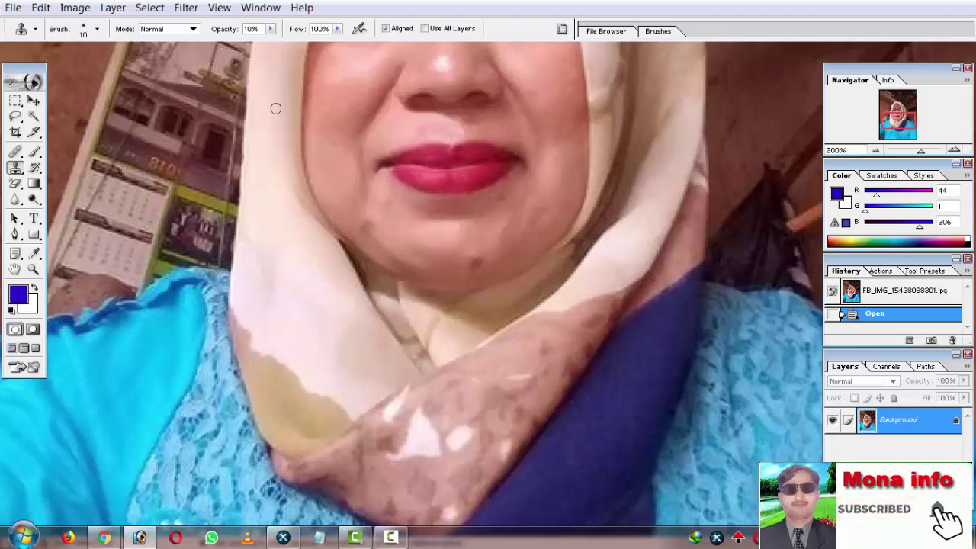
key("bracketright")
key("bracketright")
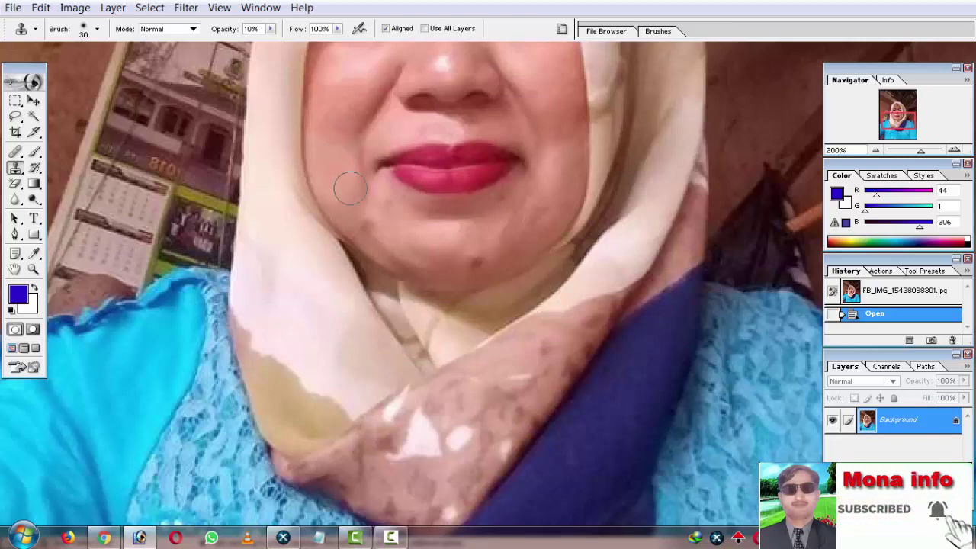
key("bracketleft")
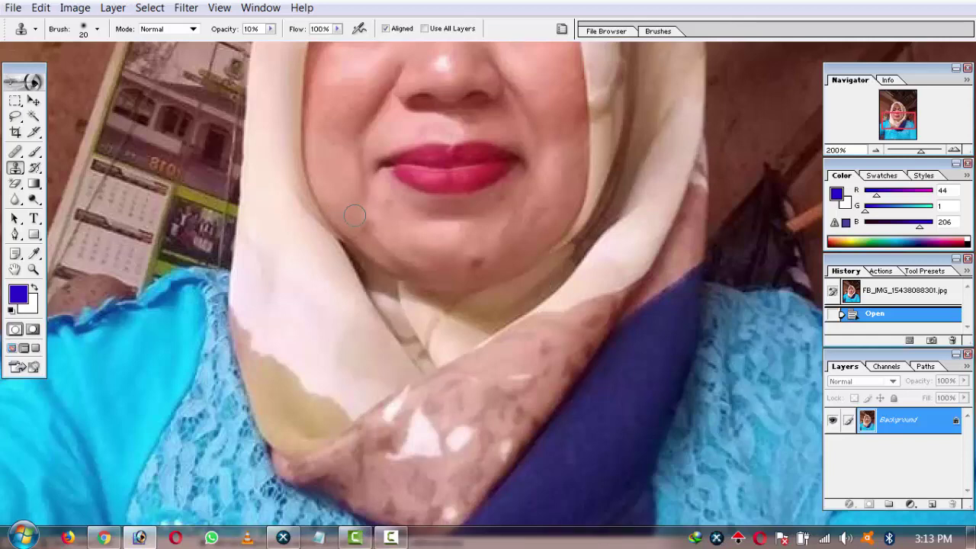
Step: Clone nearby skin over the dark blemishes on the chin
left_click(355, 216)
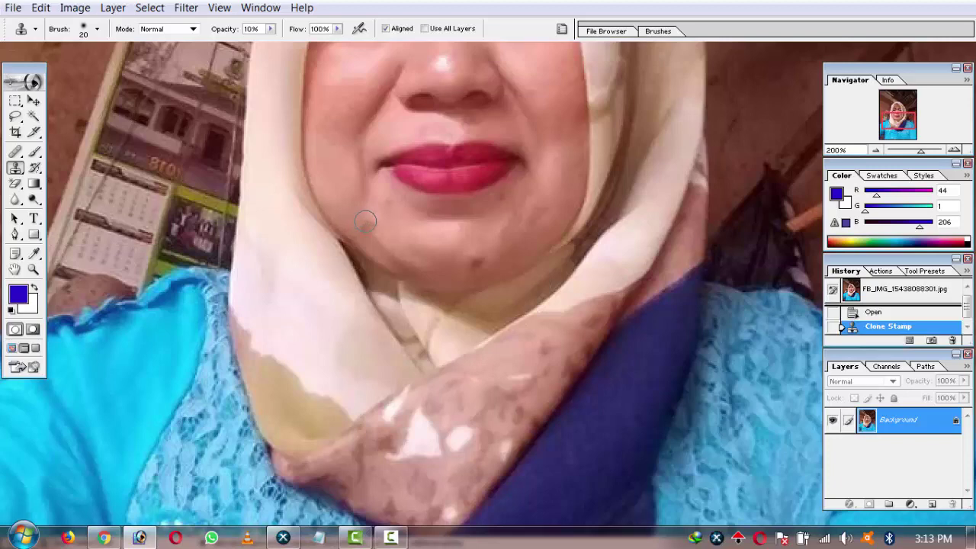
left_click(353, 217)
left_click(354, 218)
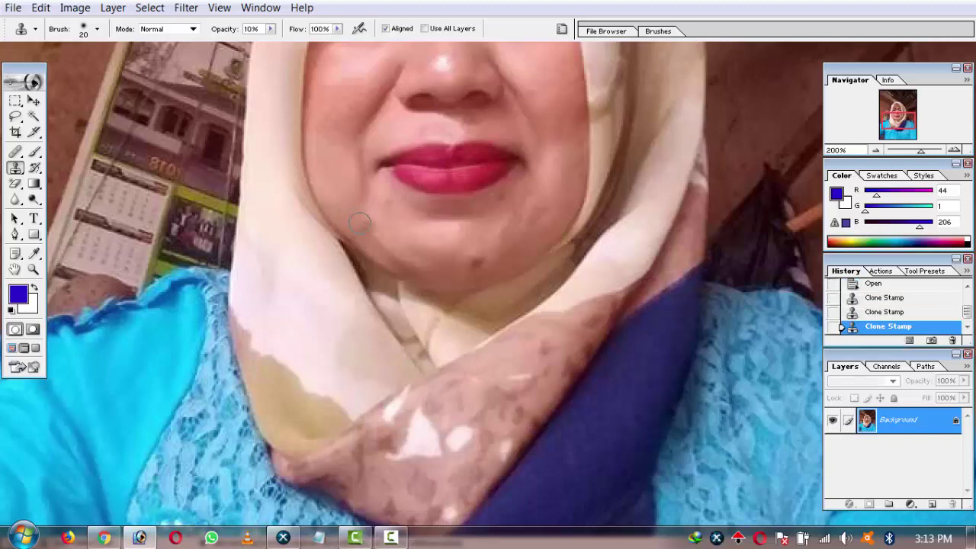
left_click(358, 221)
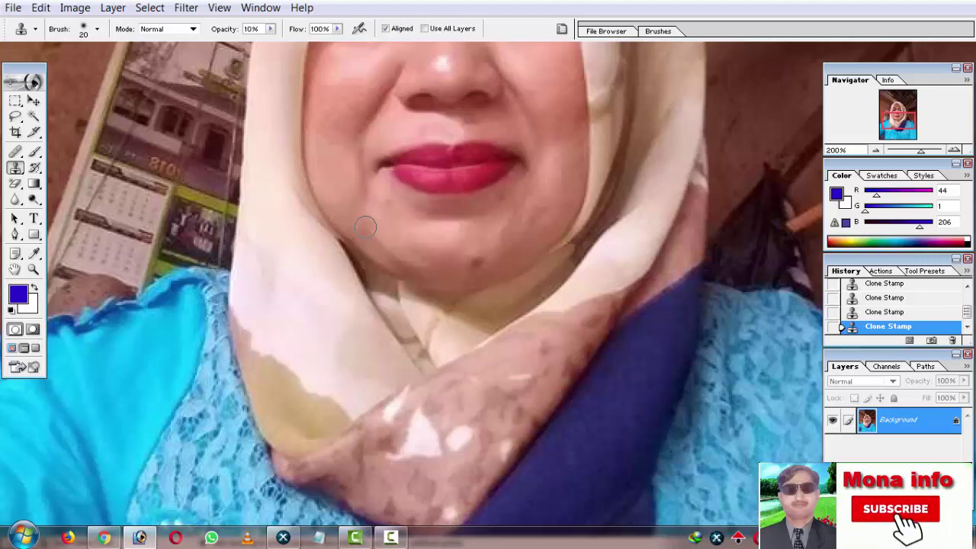
left_click(364, 226)
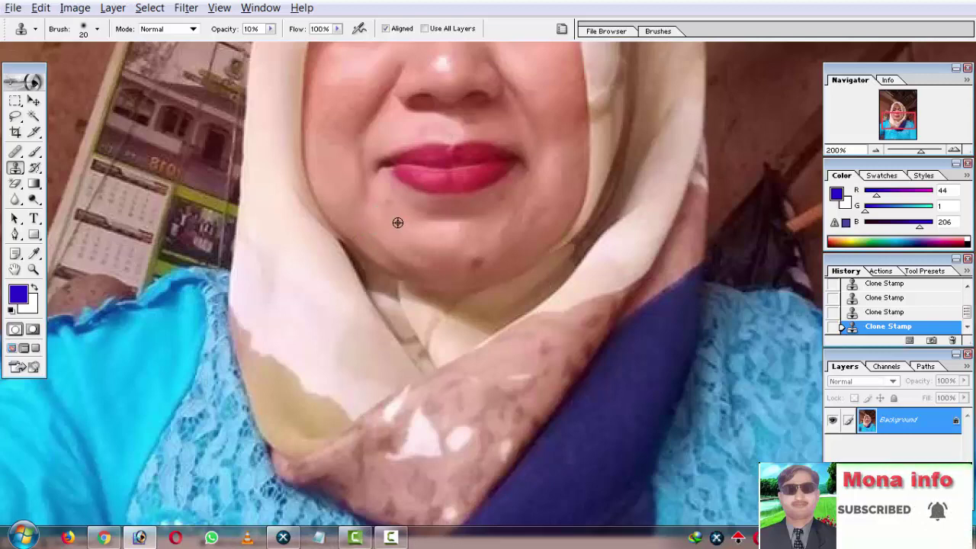
left_click(390, 203)
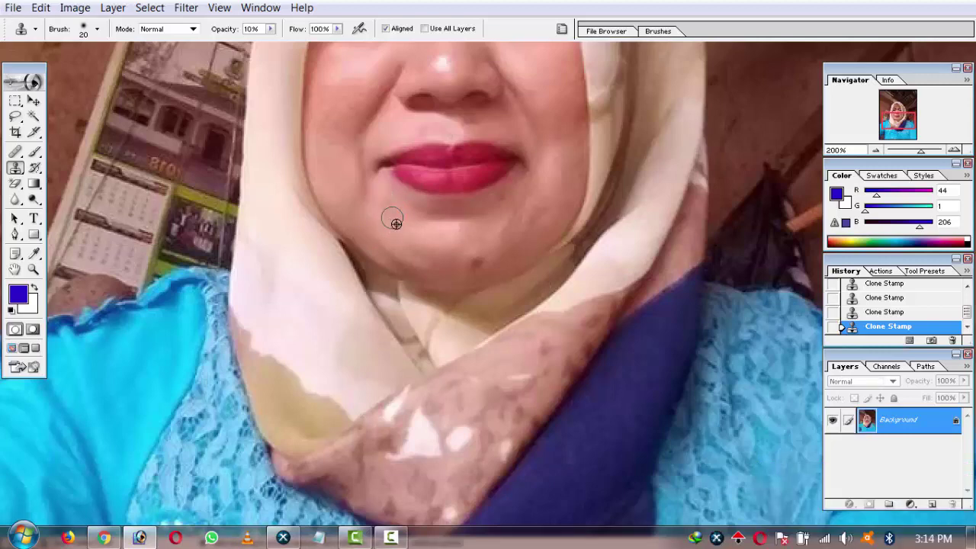
left_click_drag(389, 212, 391, 200)
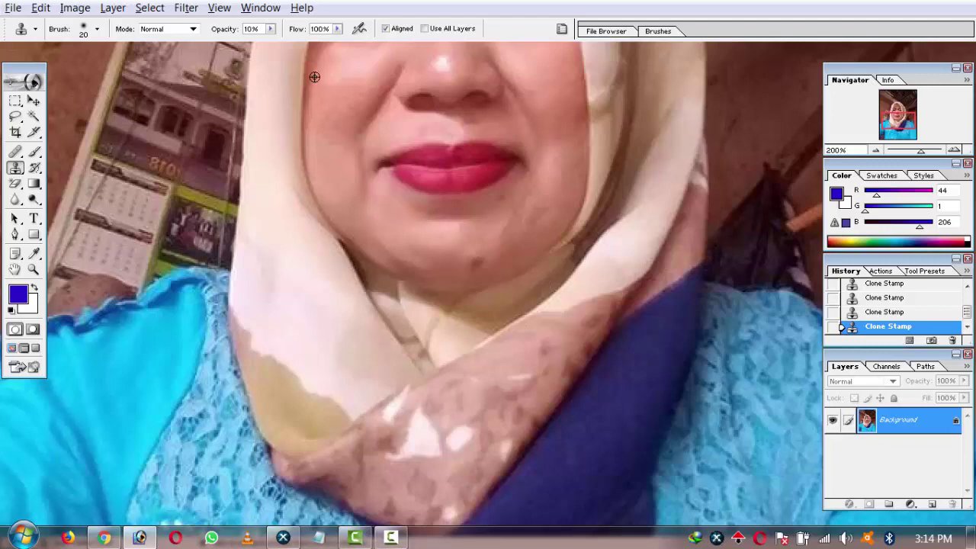
Step: Raise clone opacity to 19% and pan up to show the eyes and nose
key("alt")
left_click(269, 29)
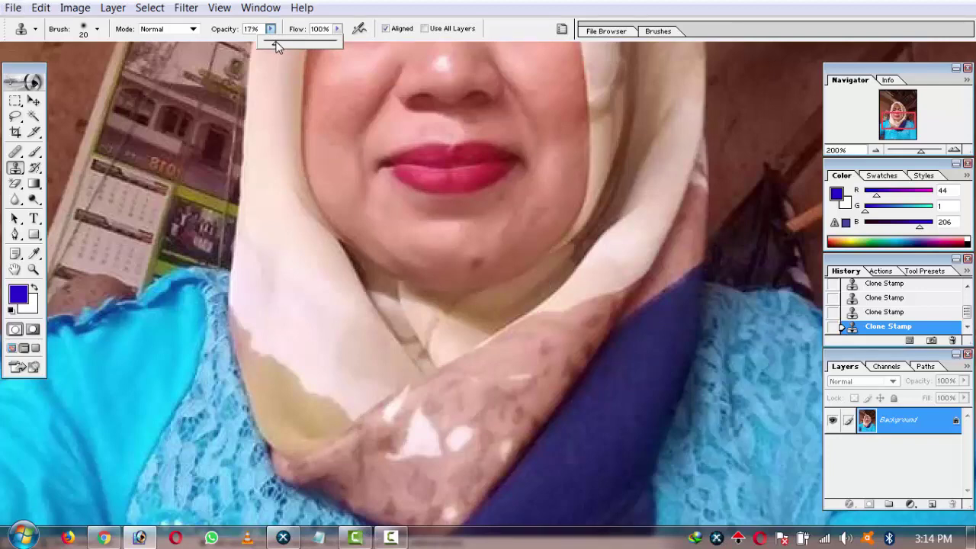
left_click_drag(274, 42, 278, 43)
left_click(459, 251, "alt")
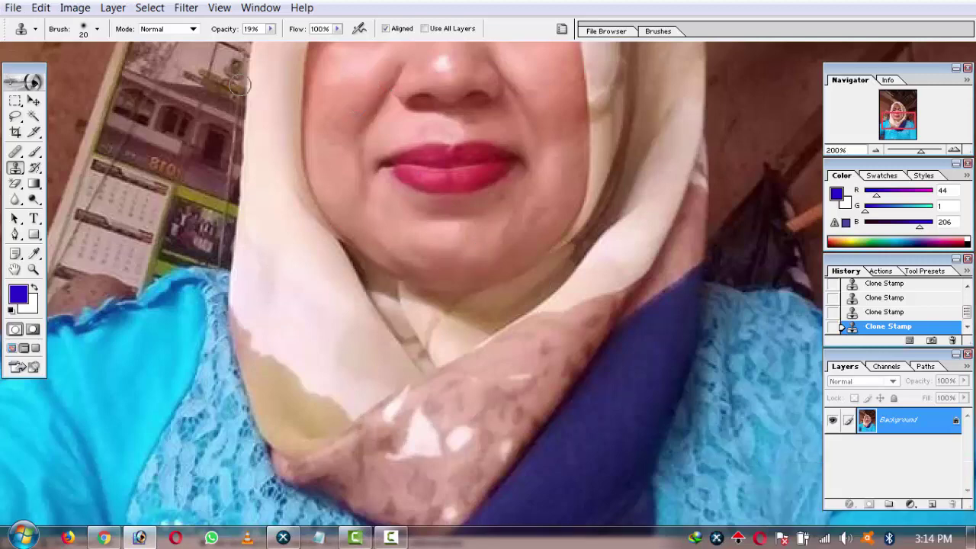
left_click_drag(355, 144, 355, 238)
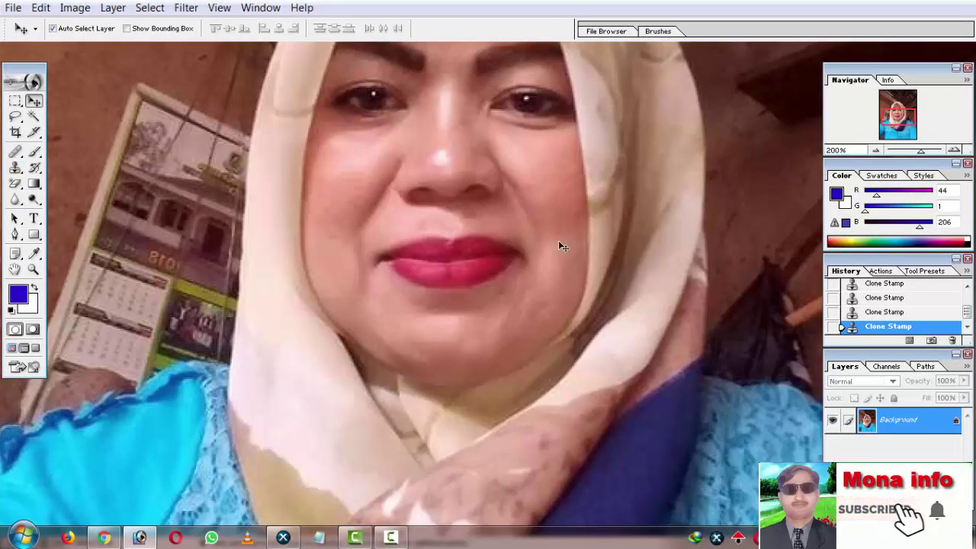
Step: Switch to a 30 px Clone Stamp and clone smooth skin onto the cheek beside the nose
left_click(15, 167)
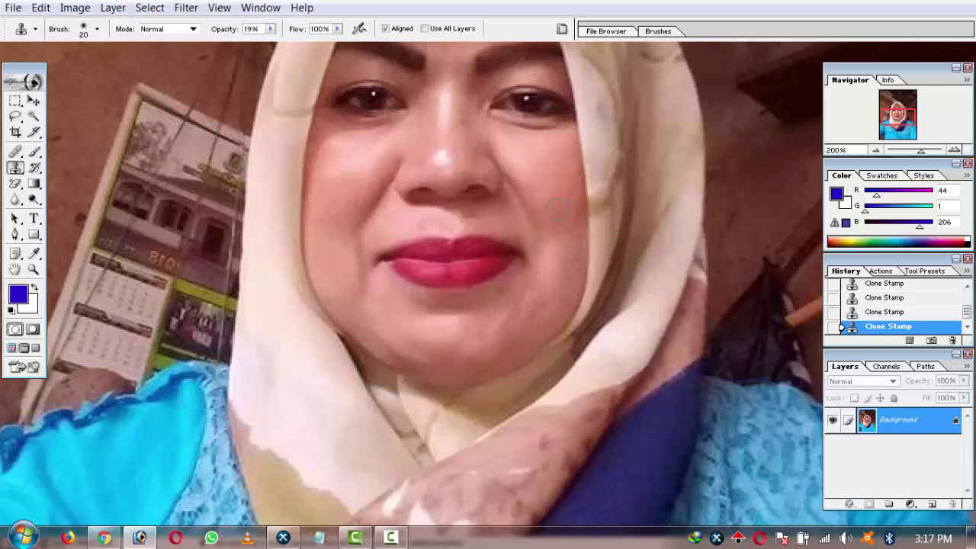
key("bracketright")
left_click(542, 188, "alt")
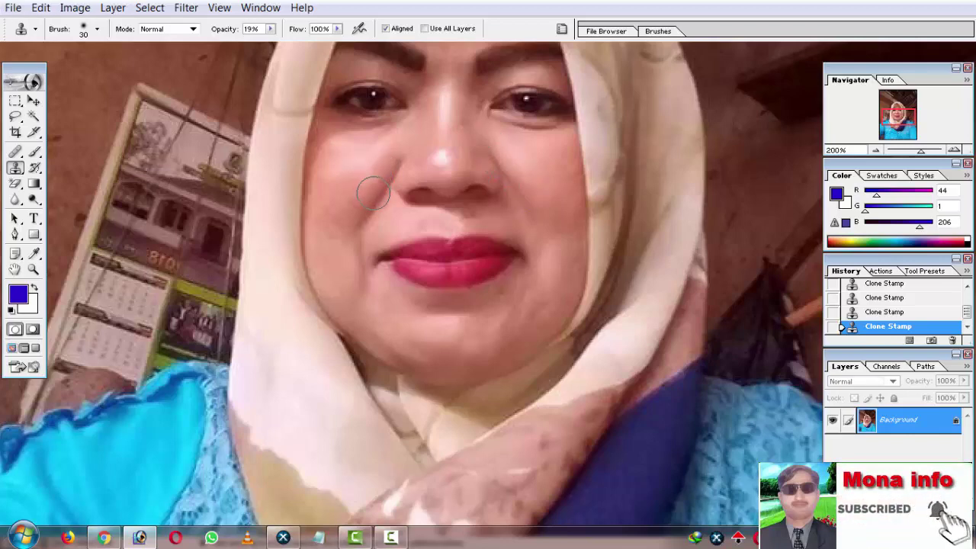
left_click(340, 224, "alt")
left_click_drag(369, 204, 372, 183)
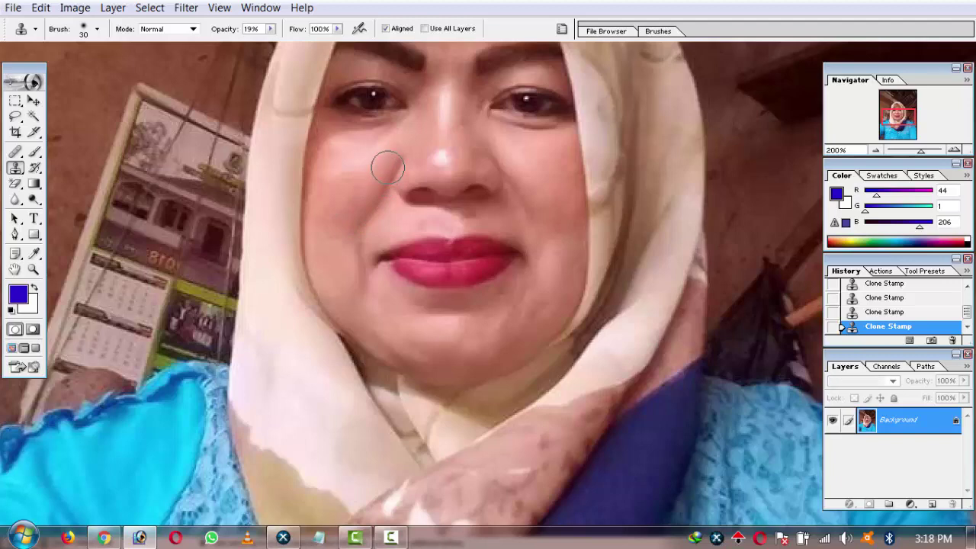
Step: Resample cheek skin and smooth the rest of the cheek and upper cheek
left_click(370, 175, "alt")
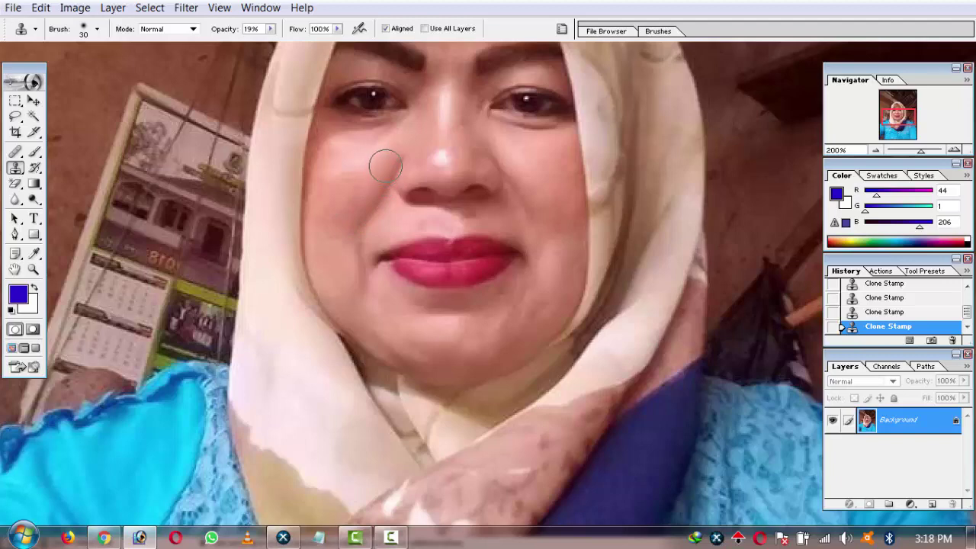
left_click(342, 170, "alt")
left_click(315, 151)
left_click_drag(314, 152, 324, 168)
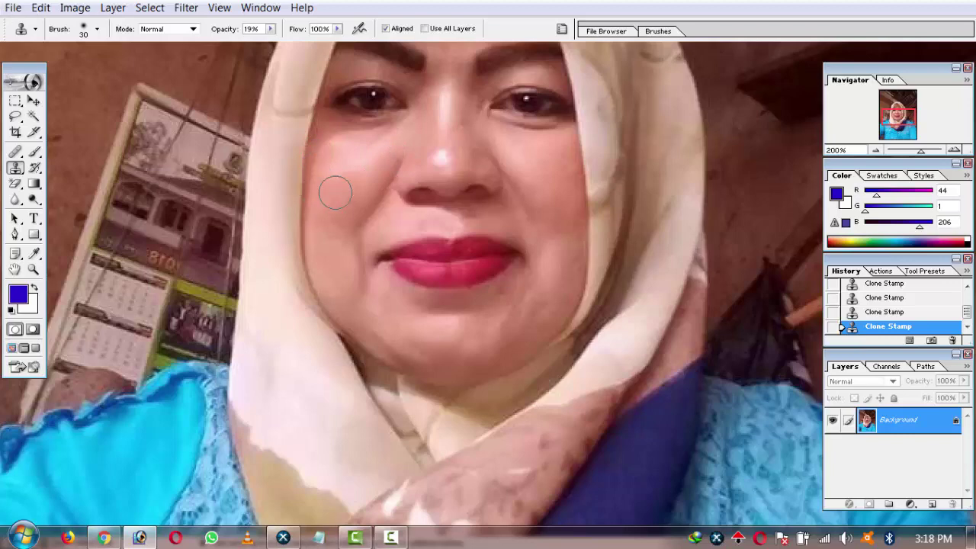
left_click(313, 195)
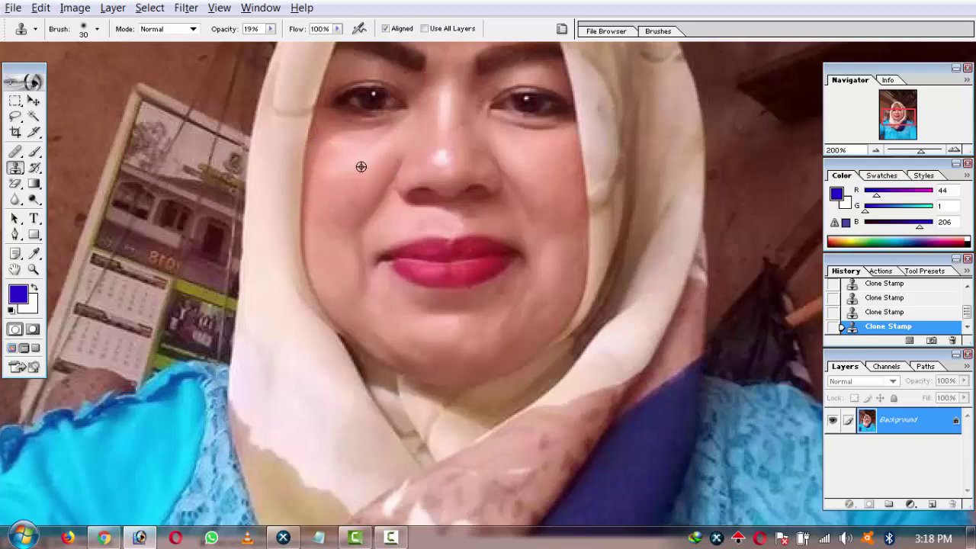
left_click_drag(339, 218, 333, 212)
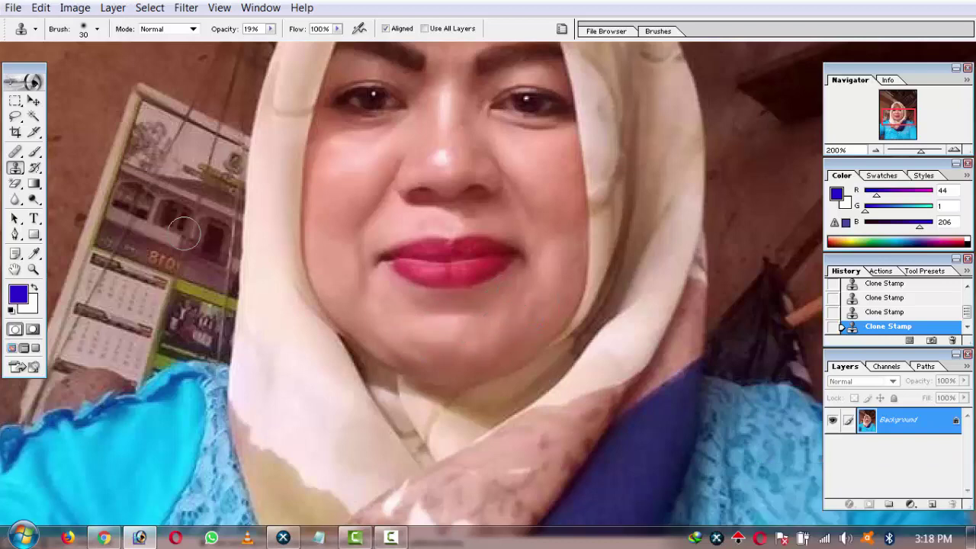
Step: Switch to the Brush tool and shrink it to size 80
left_click(32, 152)
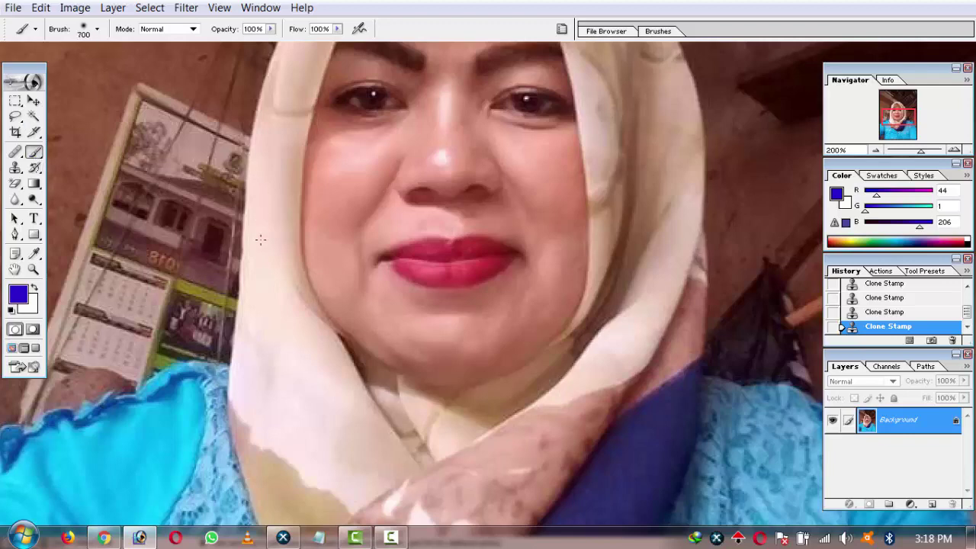
key("bracketleft")
key("bracketleft")
key("bracketleft")
key("bracketleft")
key("bracketleft")
key("bracketleft")
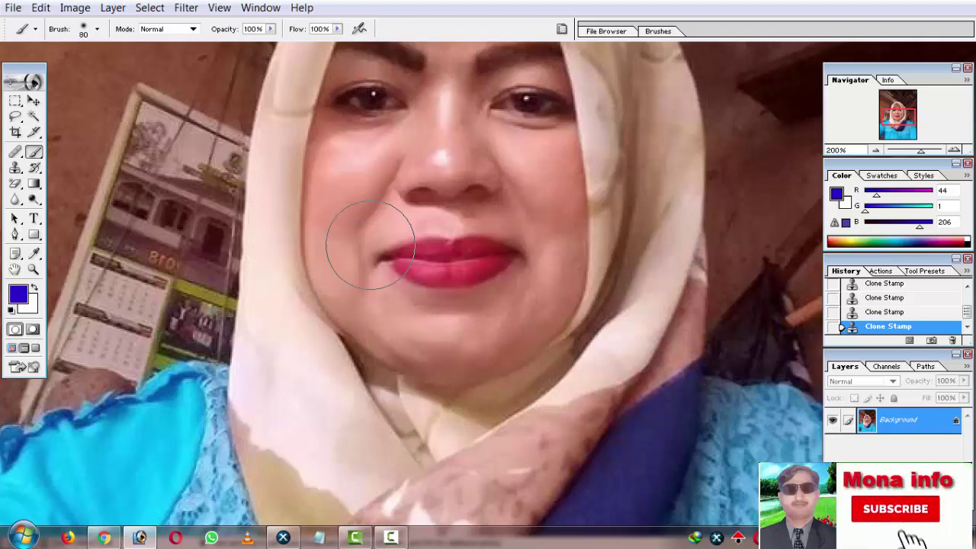
key("bracketleft")
key("bracketleft")
key("bracketleft")
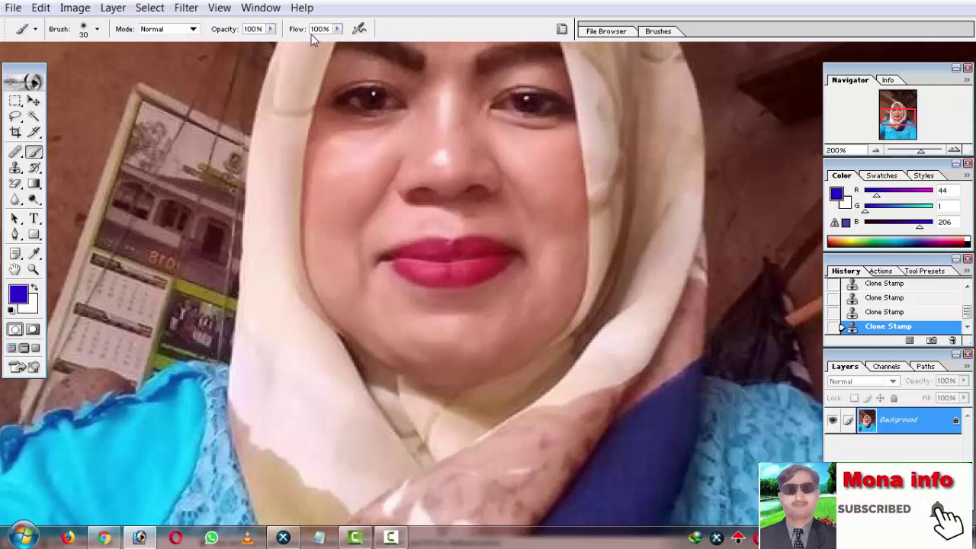
Step: Set the brush to 16% opacity and size 50, then undo a trial cheek stroke
mouse_move(271, 28)
left_mouse_down()
mouse_move(254, 47)
mouse_move(218, 42)
left_mouse_up()
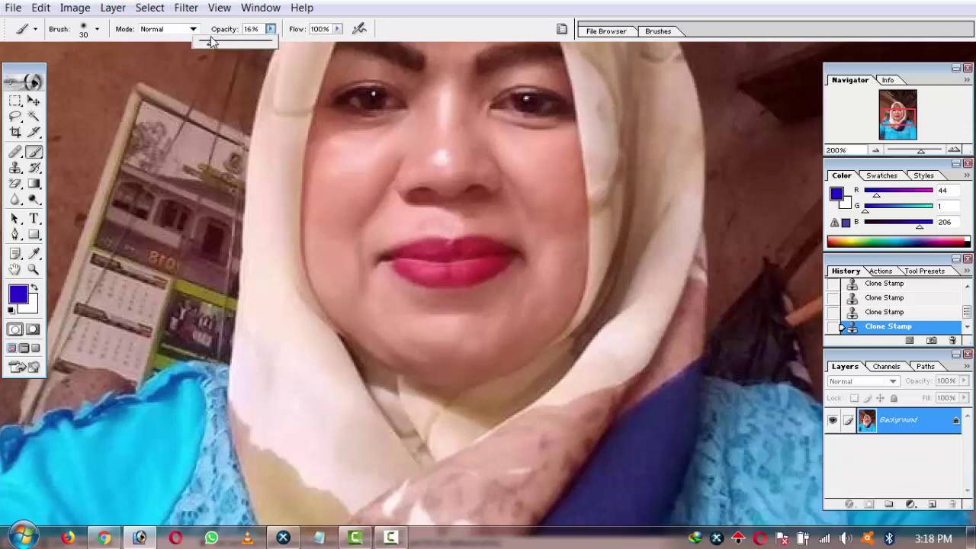
left_click(413, 34)
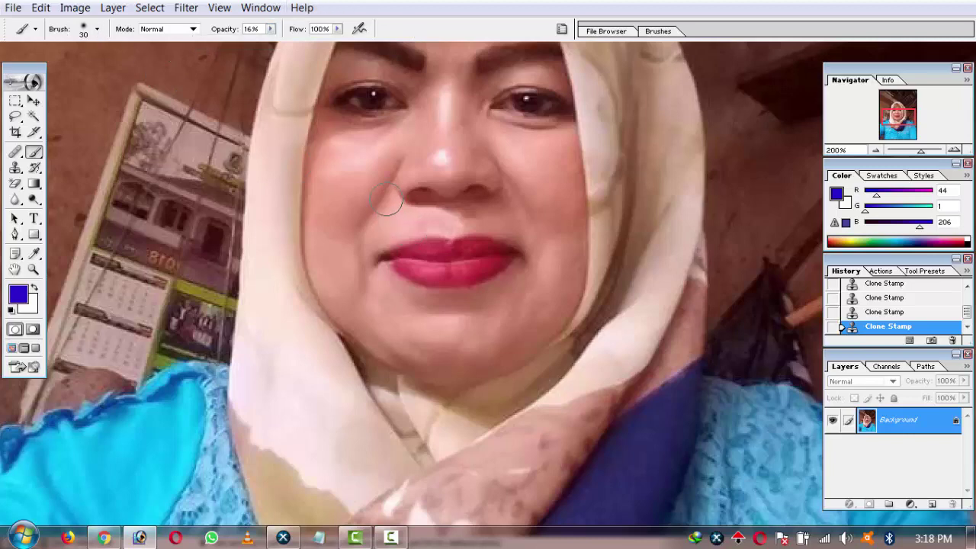
key("bracketright")
left_click_drag(327, 148, 322, 135)
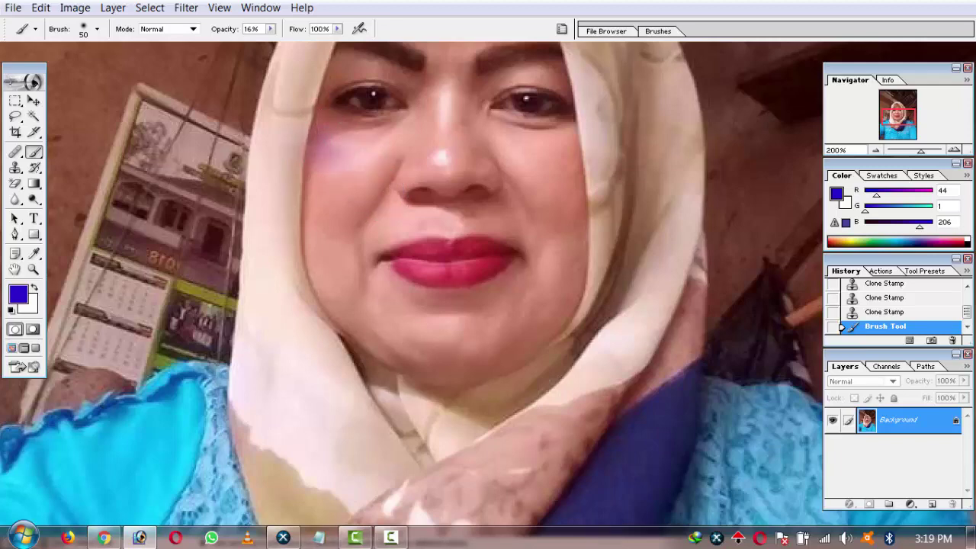
key("ctrl+z")
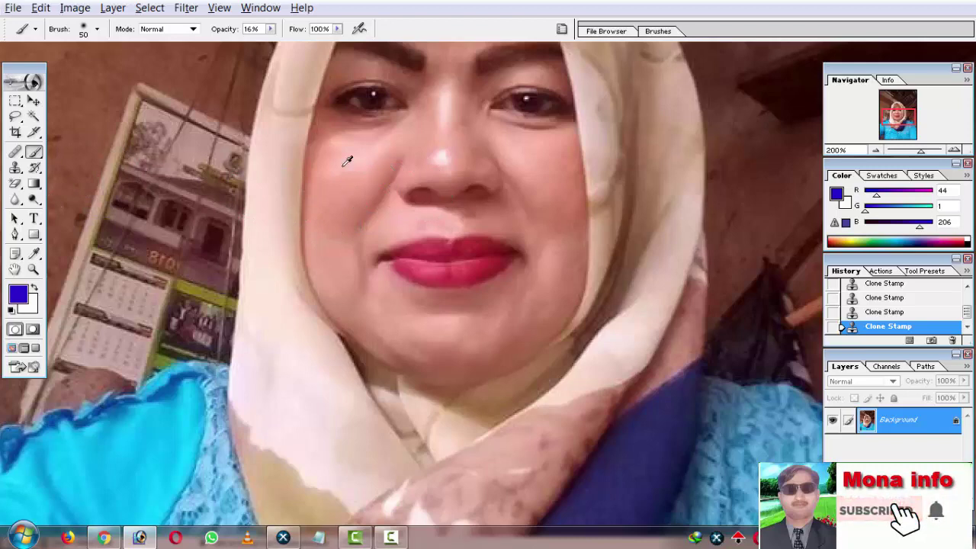
Step: Sample skin pink from the cheek and paint it at size 40 over the left cheek and chin
left_click(366, 160, "alt")
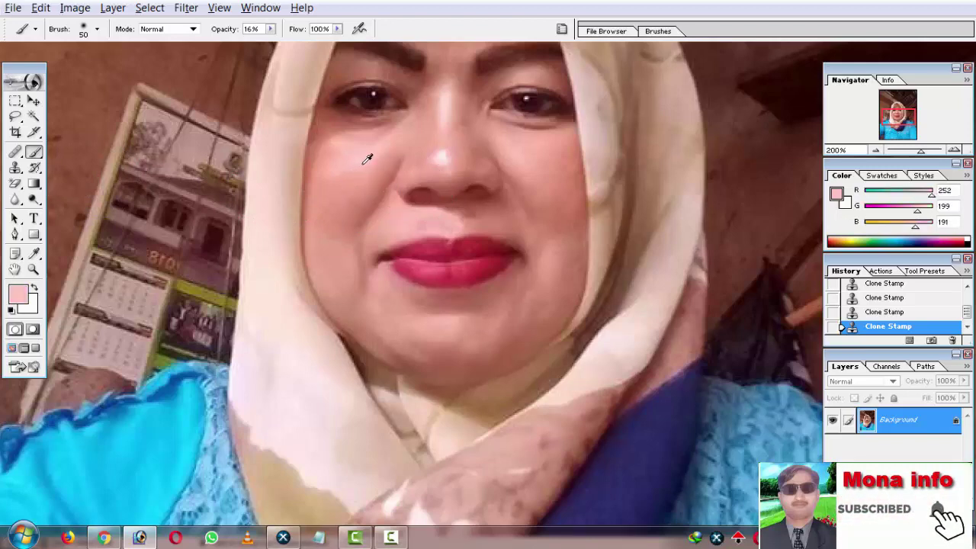
left_click(360, 159, "alt")
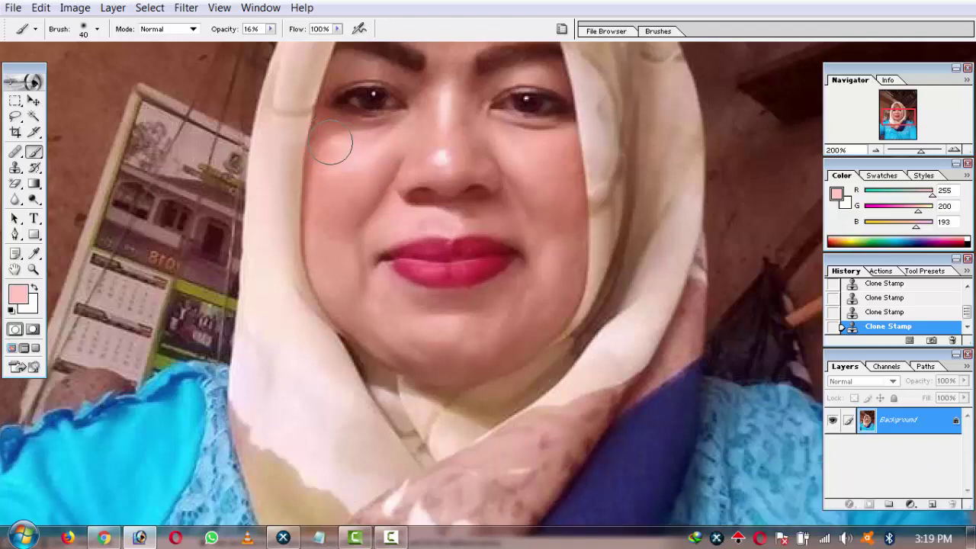
key("bracketleft")
mouse_move(324, 156)
left_mouse_down()
mouse_move(319, 177)
mouse_move(360, 235)
mouse_move(331, 174)
left_mouse_up()
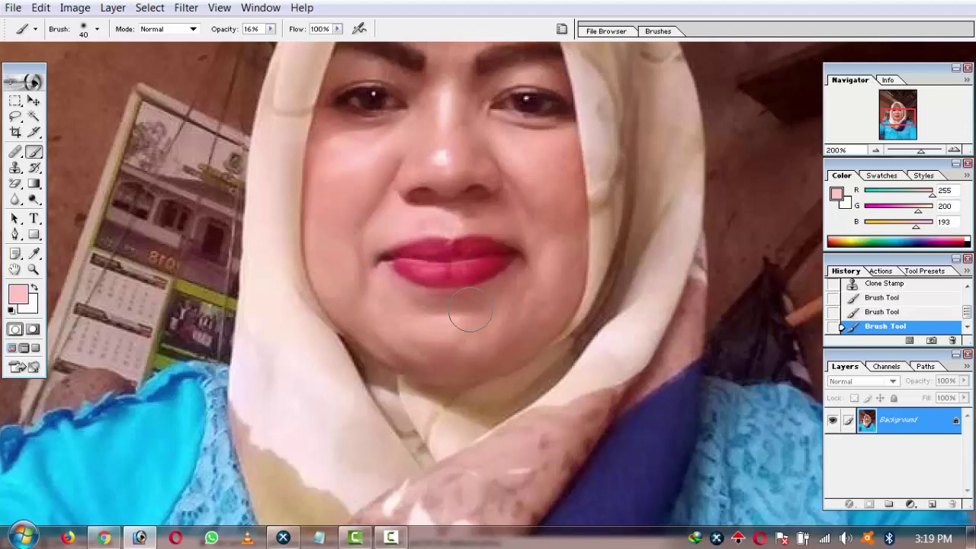
left_click_drag(466, 305, 427, 305)
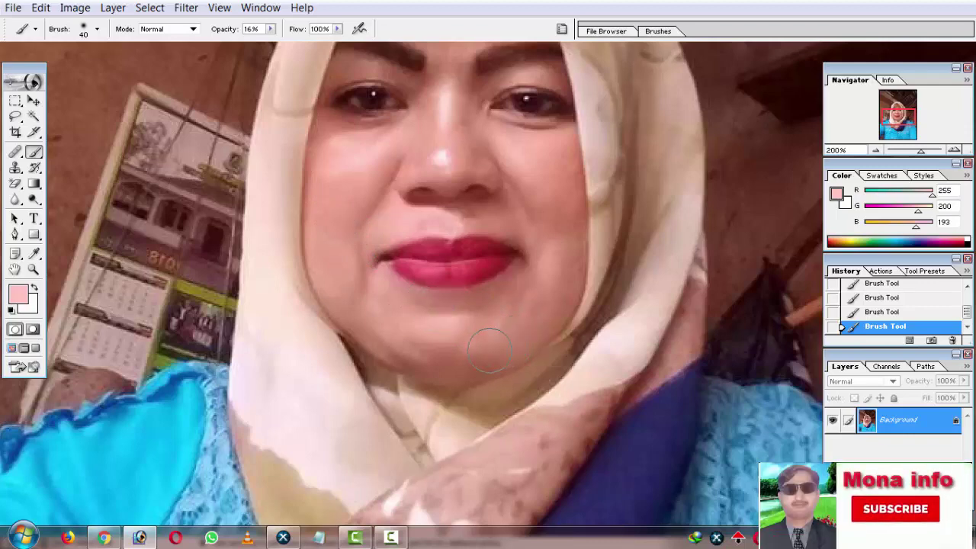
left_click(271, 29)
Step: At 8% opacity, blend skin tone beside the nose and along the cheek edge by the hijab
left_click_drag(267, 41, 263, 40)
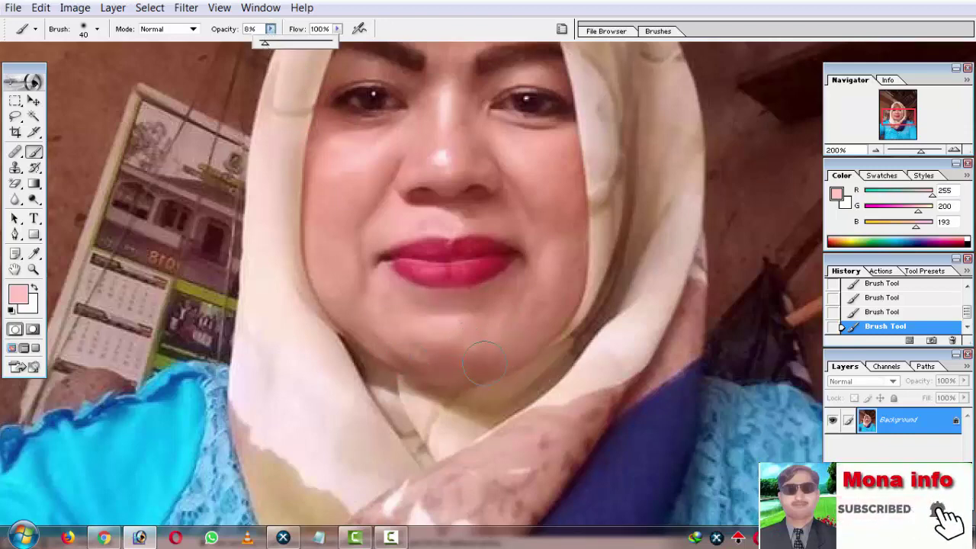
left_click(473, 340)
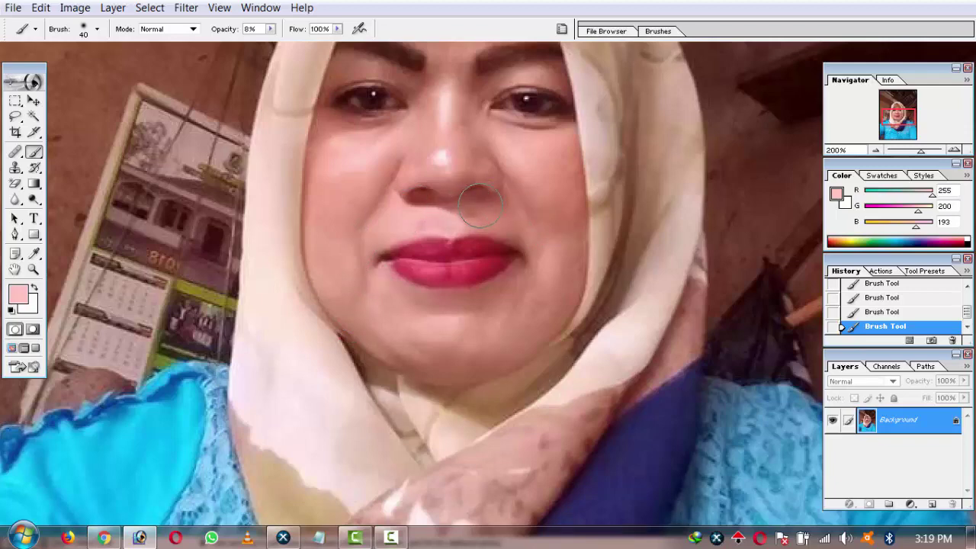
left_click_drag(492, 200, 575, 218)
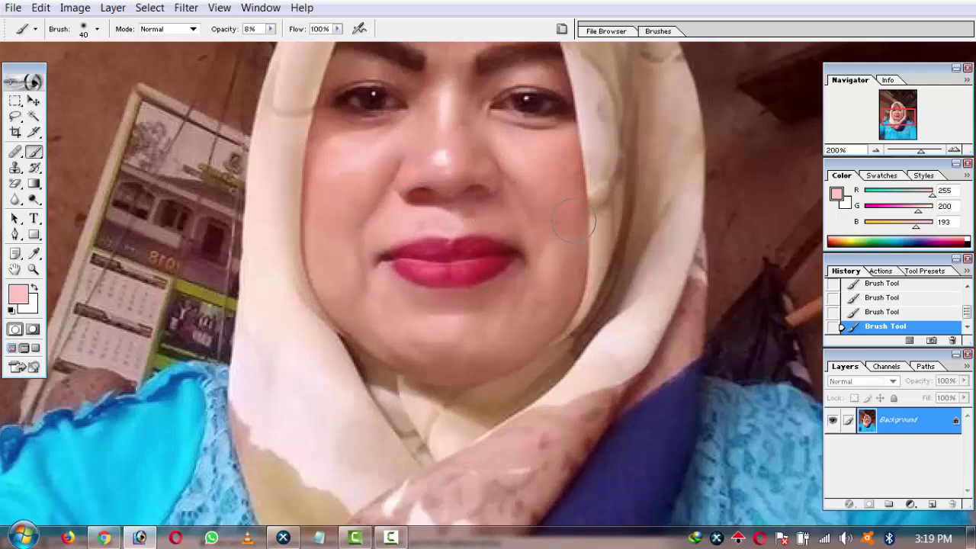
mouse_move(568, 197)
left_mouse_down()
mouse_move(571, 163)
mouse_move(558, 161)
mouse_move(566, 191)
left_mouse_up()
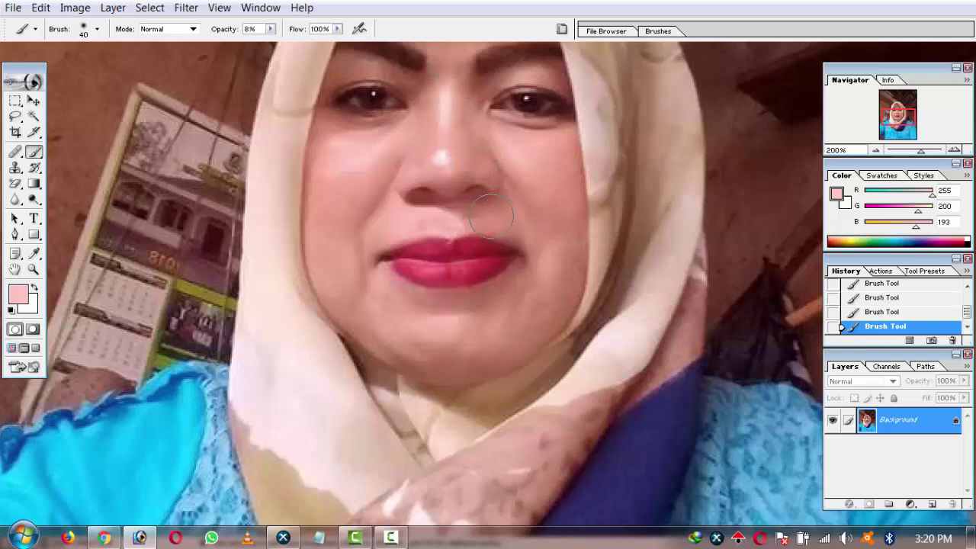
scroll(511, 297, "down", 2)
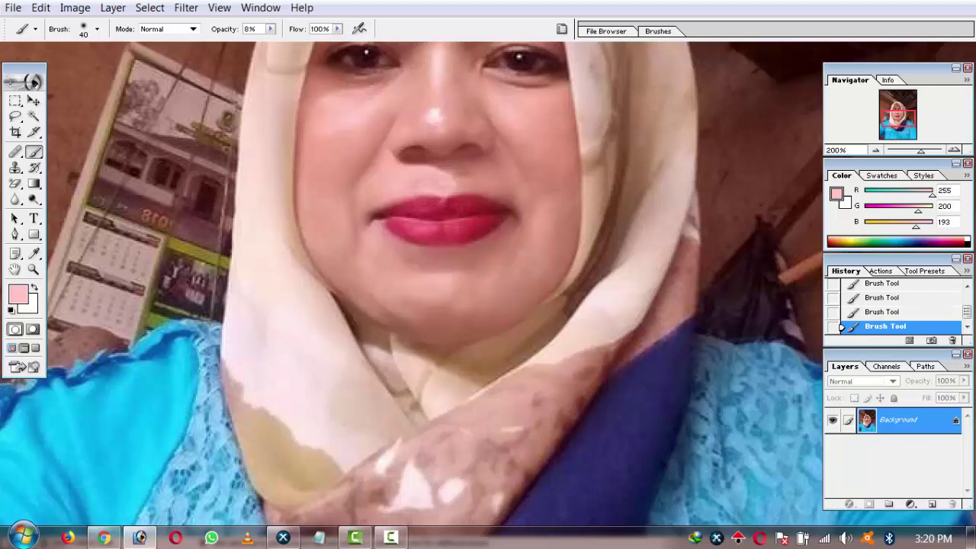
Step: Zoom out to 50%, return to standard screen mode, and bring up the Open dialog
key("ctrl+minus")
key("ctrl+minus")
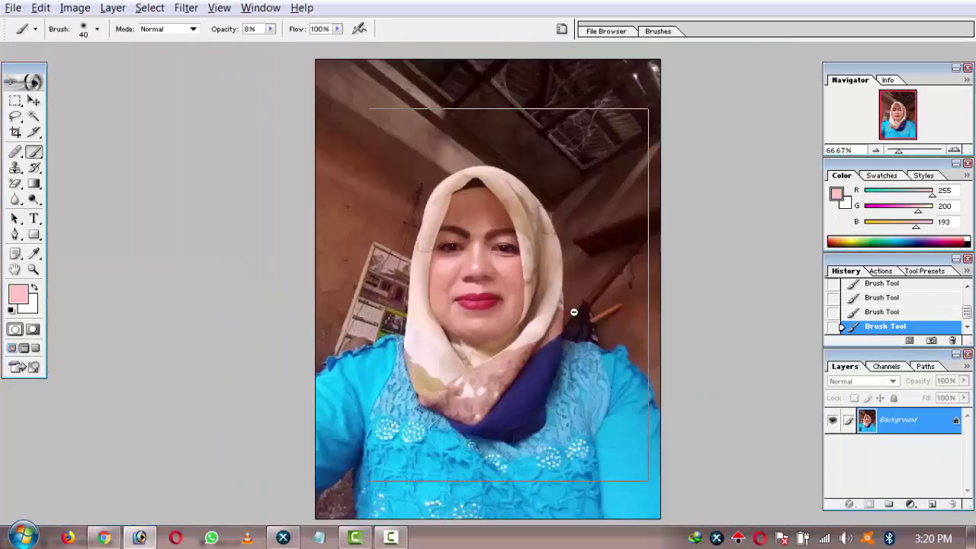
left_click(573, 312, "alt")
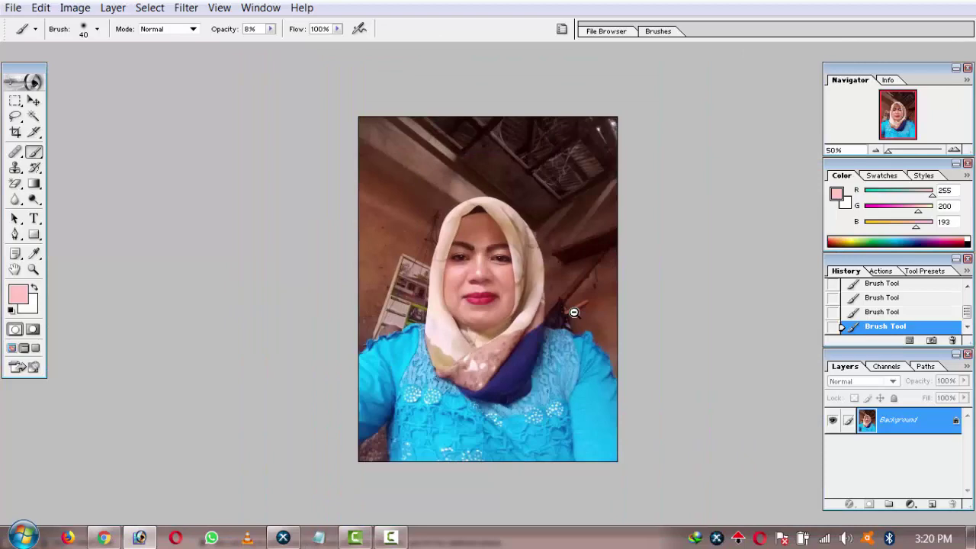
key("f")
key("f")
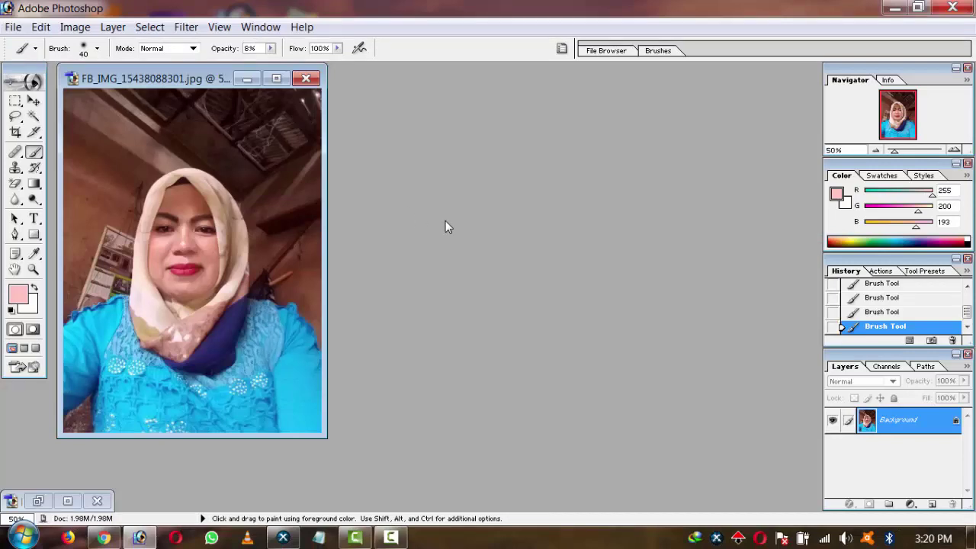
key("ctrl+o")
right_click(363, 115)
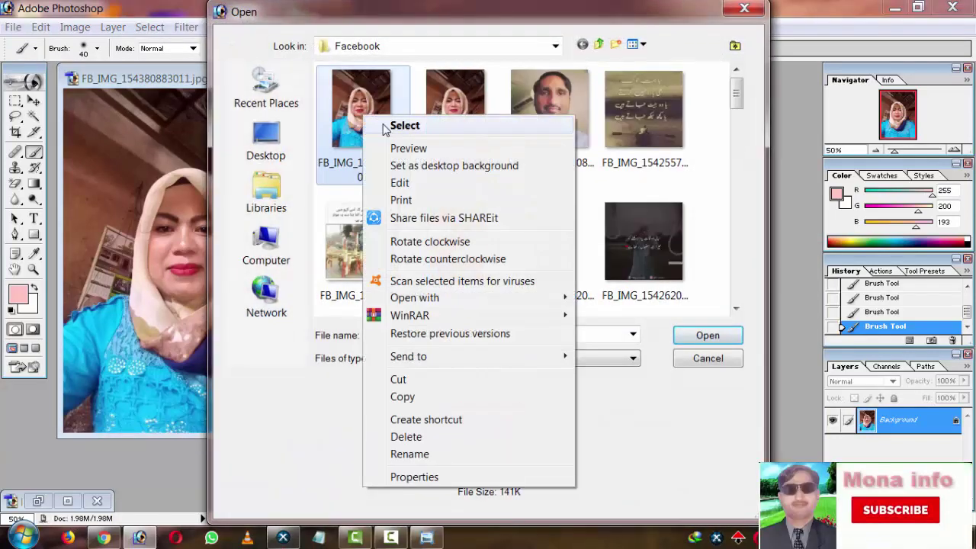
left_click(408, 148)
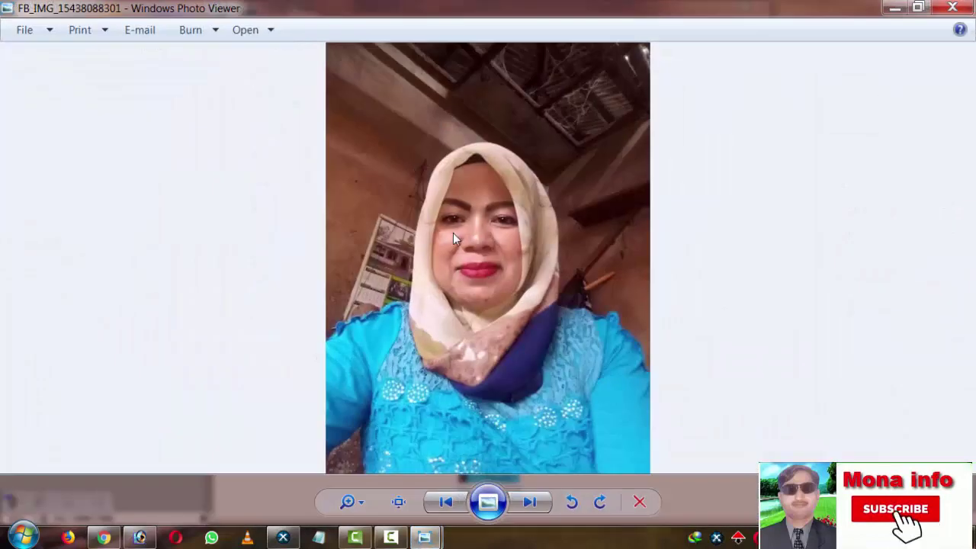
left_click(527, 503)
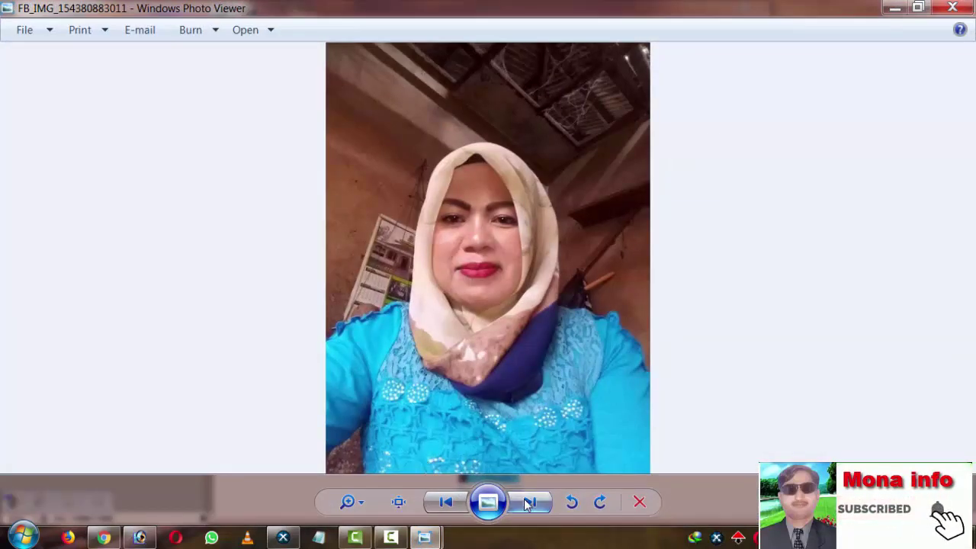
left_click(457, 505)
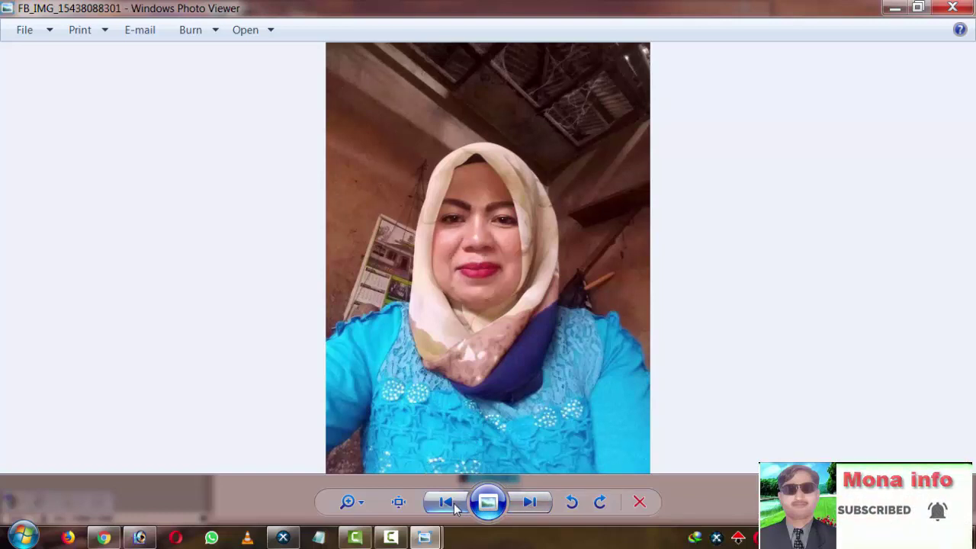
left_click(528, 503)
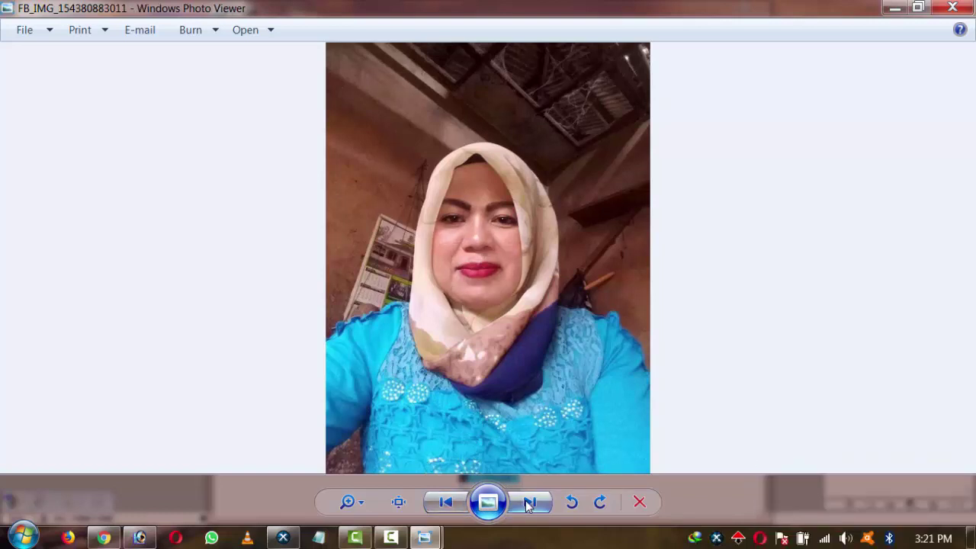
left_click(448, 502)
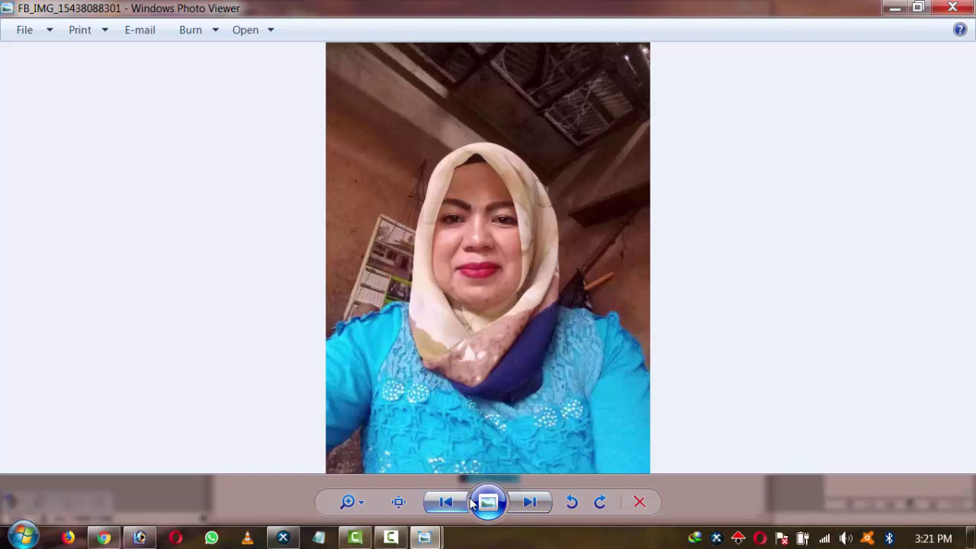
left_click(523, 507)
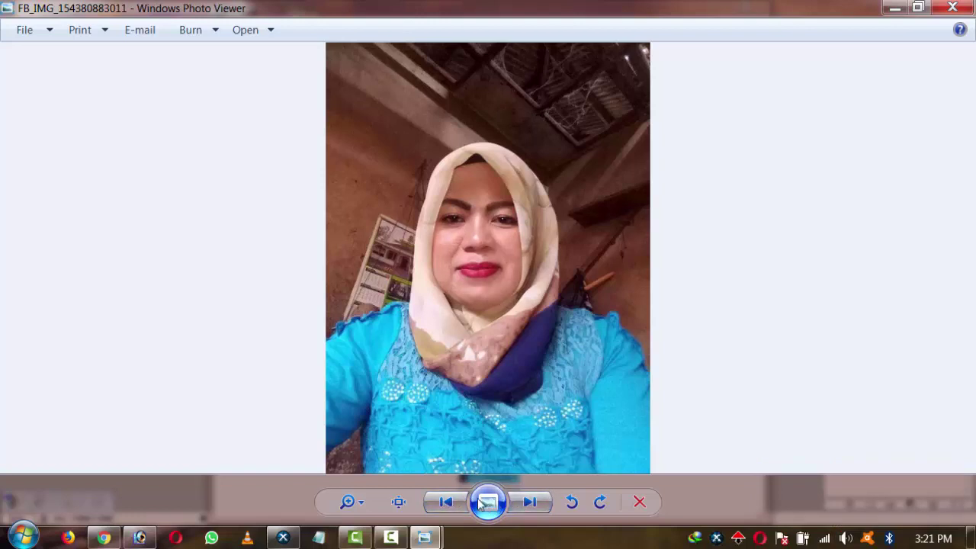
left_click(456, 503)
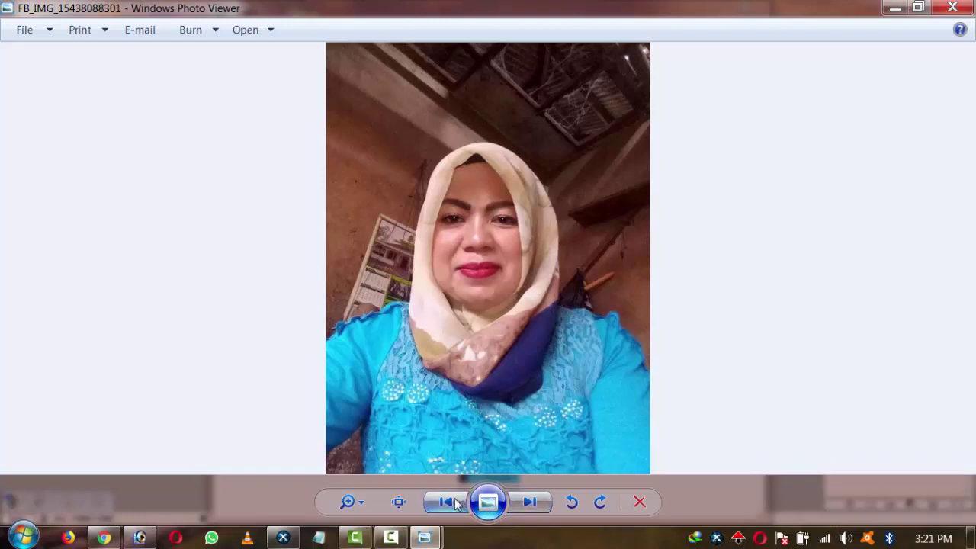
left_click(532, 506)
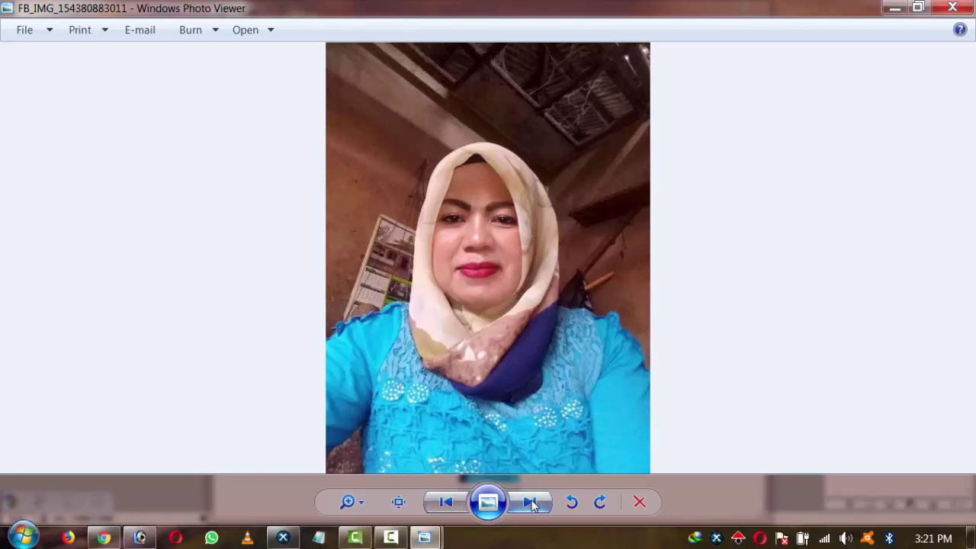
left_click(953, 7)
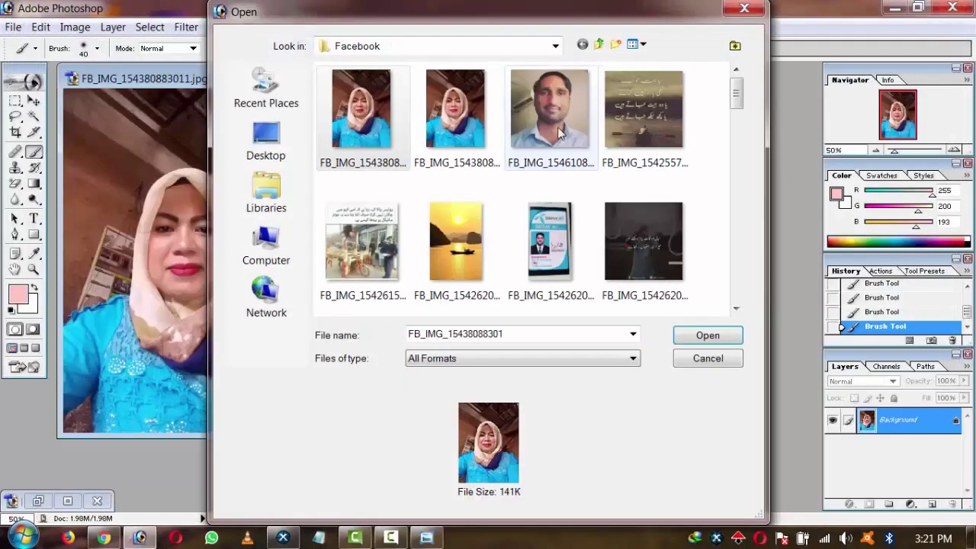
left_click(744, 10)
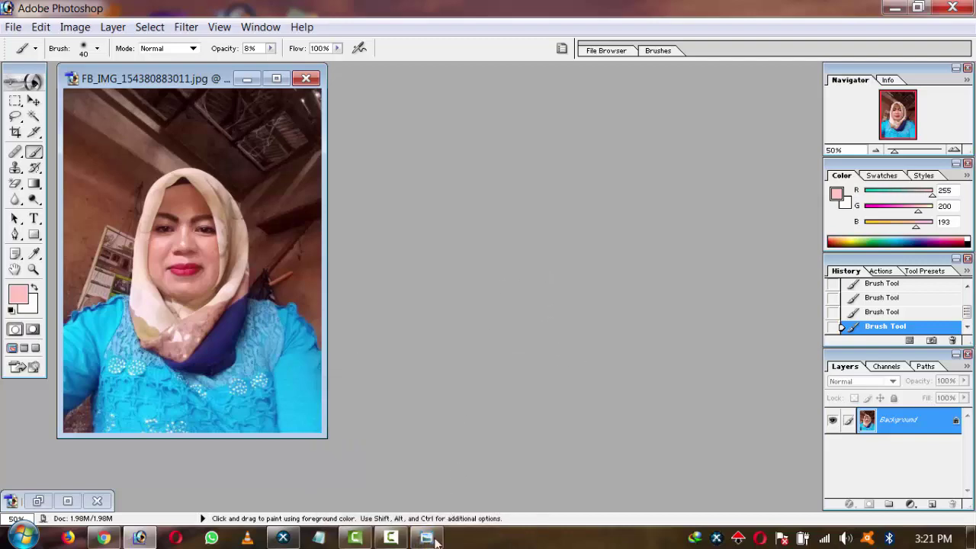
left_click(426, 537)
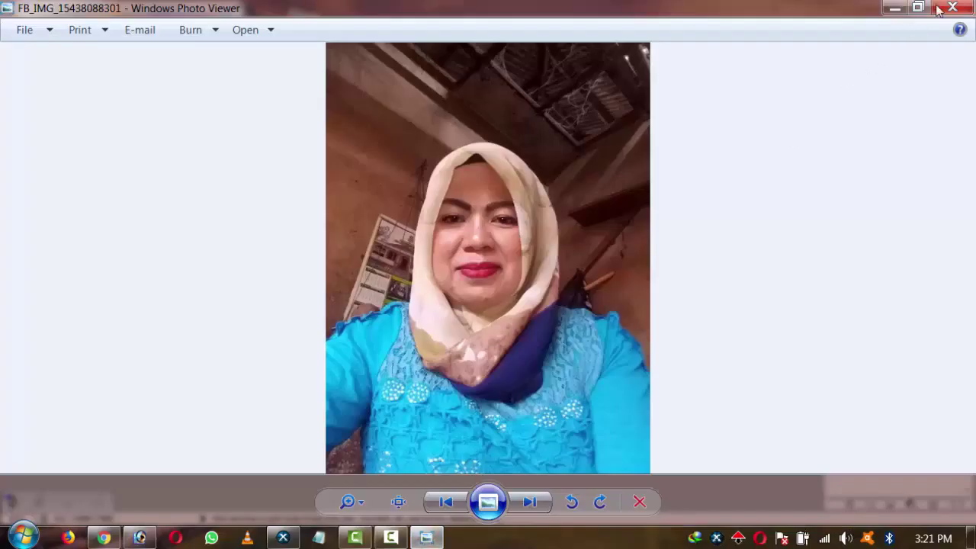